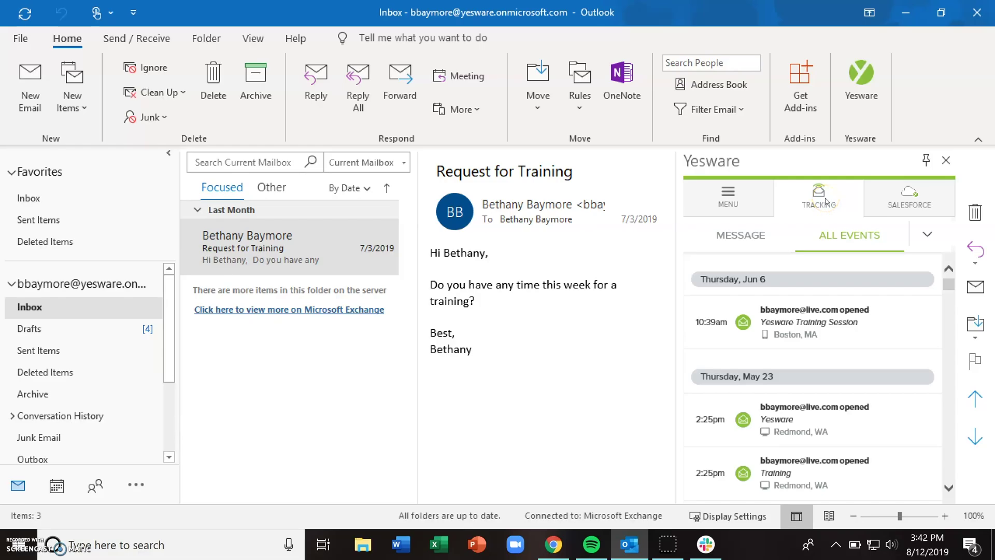
Switch the Yesware pane to Tracking to list all recent email-open events.
left_click(826, 202)
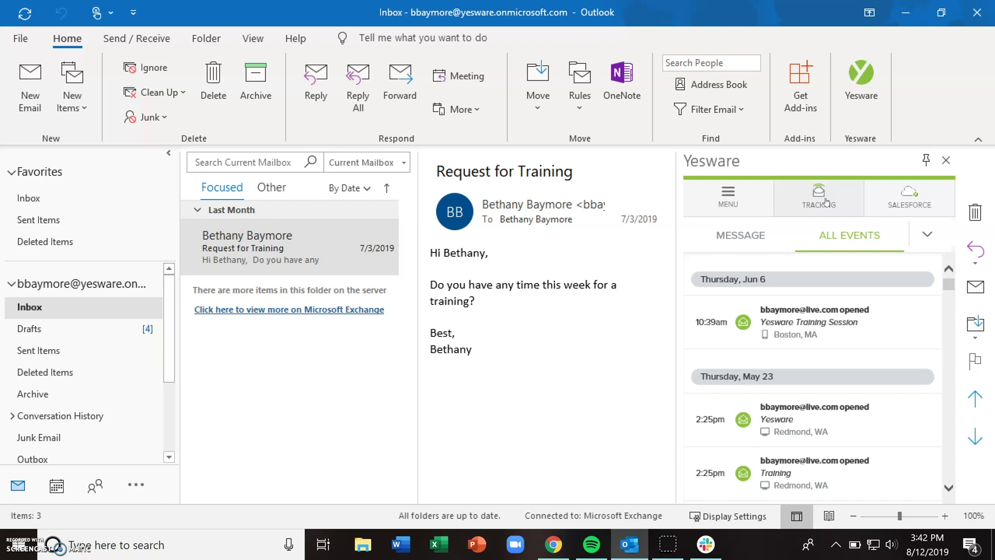
Start a new email with Yesware Email Settings showing, and address it to the suggested recipient.
left_click(26, 76)
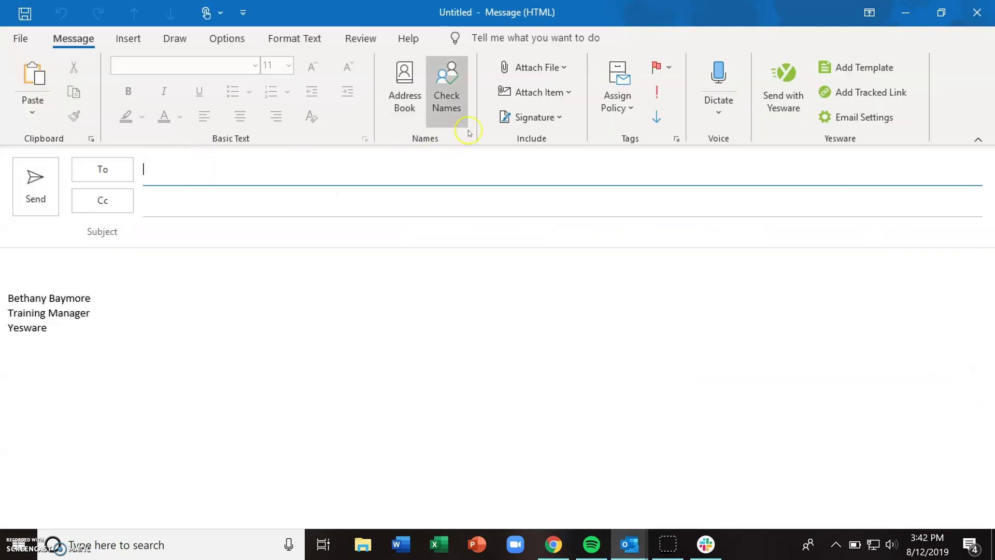
left_click(863, 117)
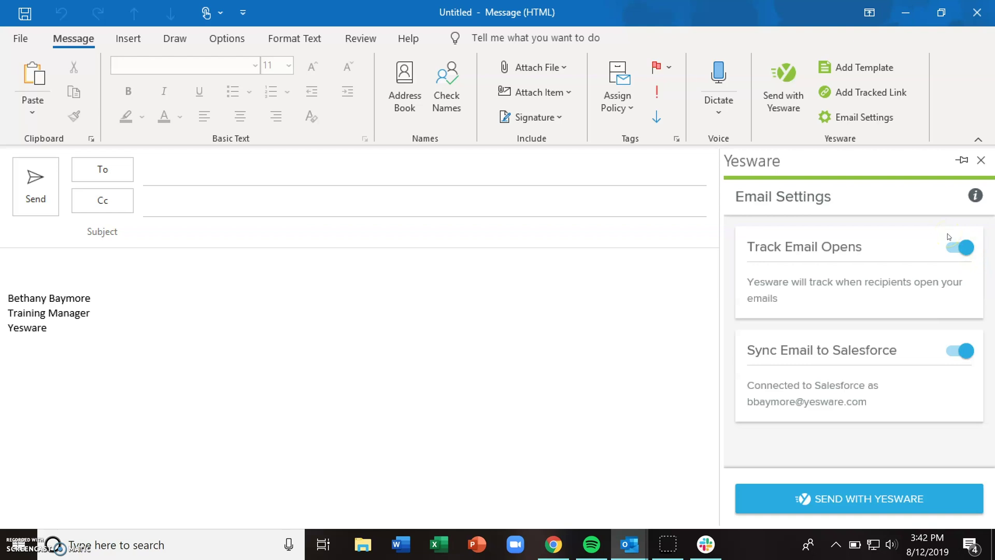
left_click(310, 177)
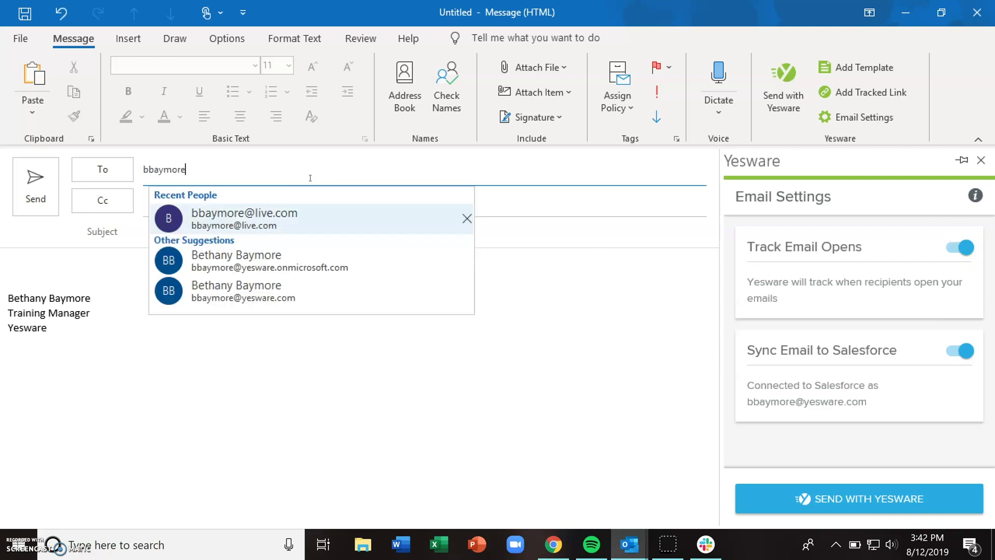
key("Return")
Pin the Yesware Email Settings pane open, with Track Email Opens on.
left_click(440, 304)
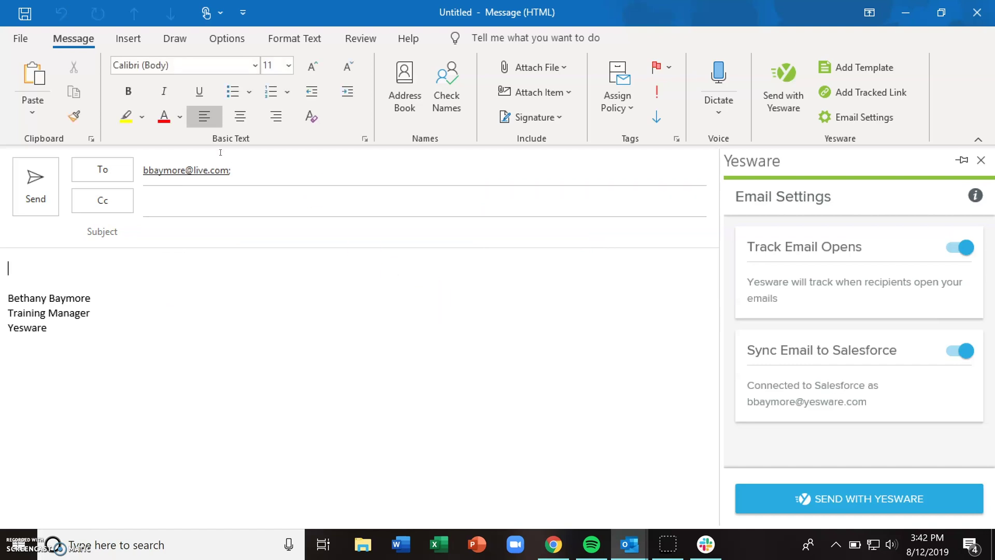
left_click(440, 304)
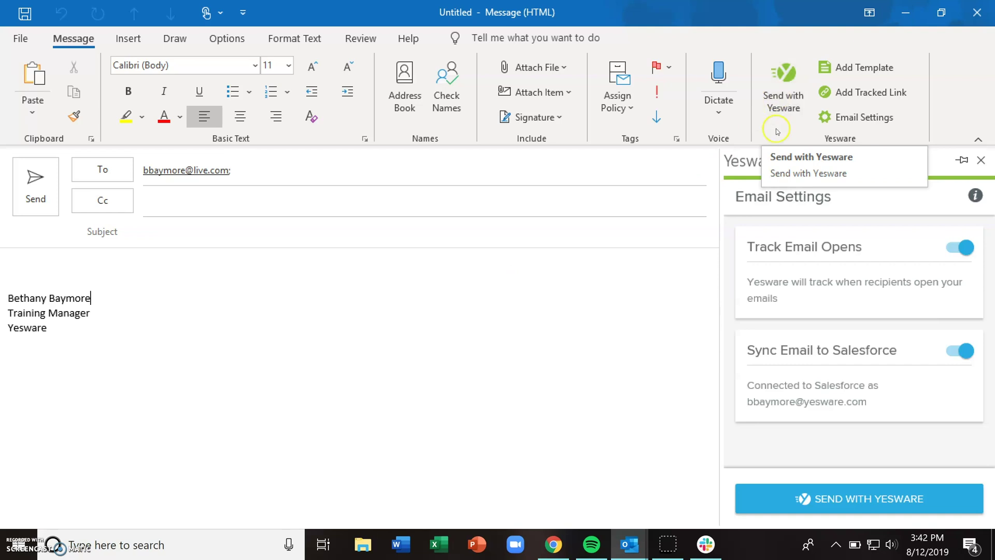
left_click(848, 507)
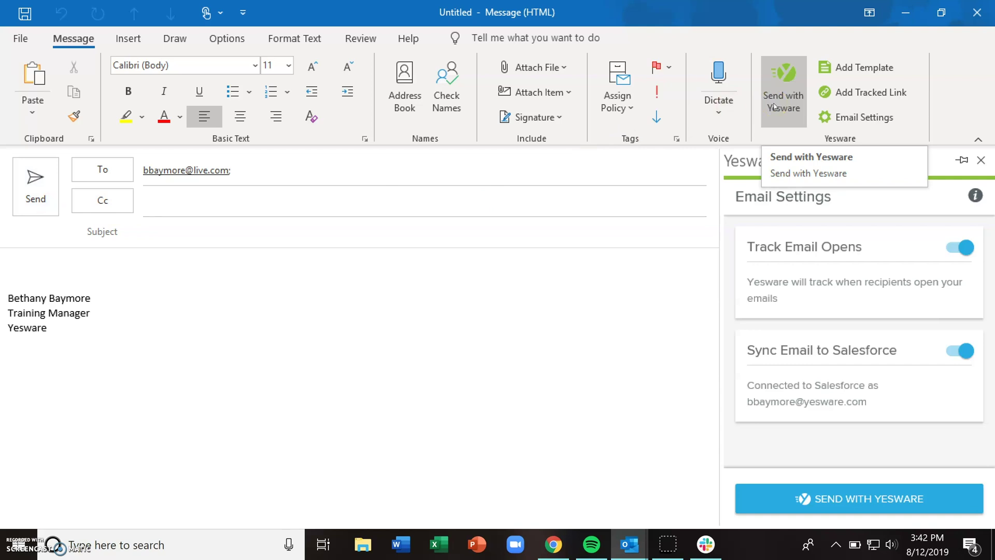
left_click(962, 161)
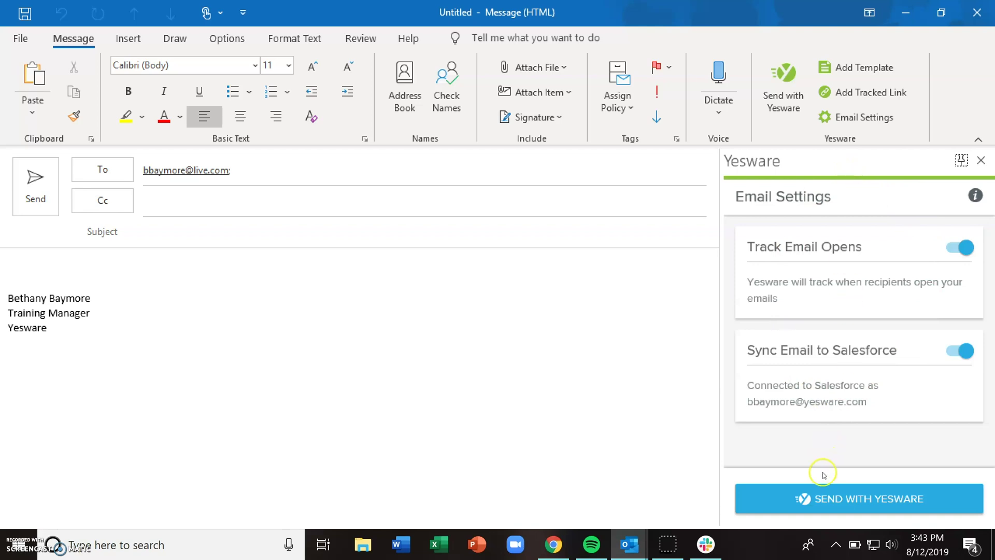
left_click(821, 499)
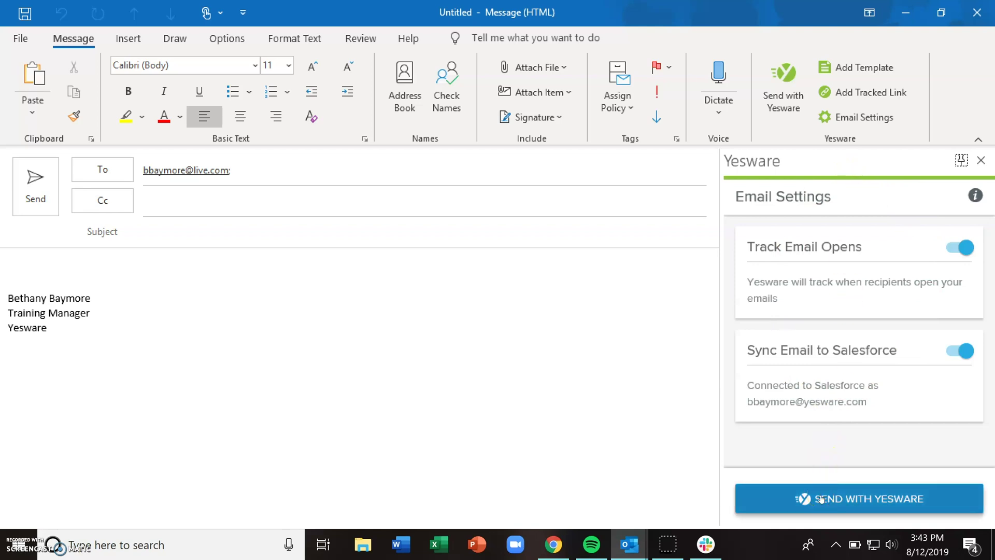
left_click(574, 375)
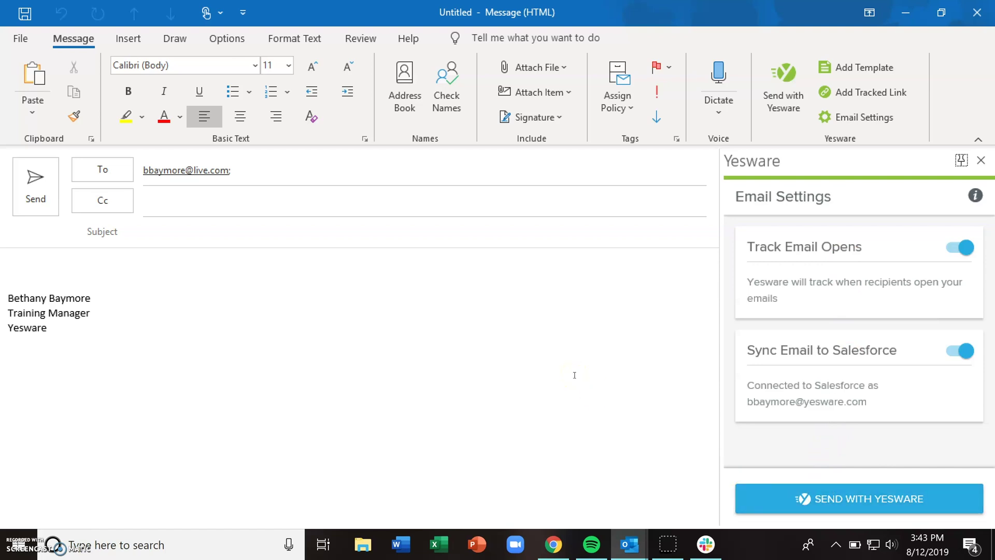
Open Yesware's Add Tracked Link form and type 'Check out our' in the body.
left_click(879, 98)
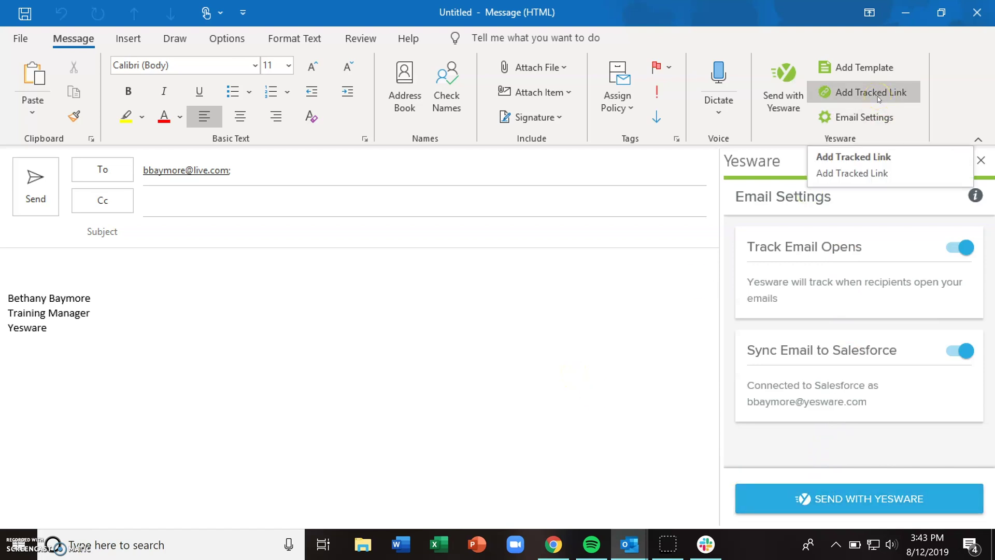
left_click(501, 251)
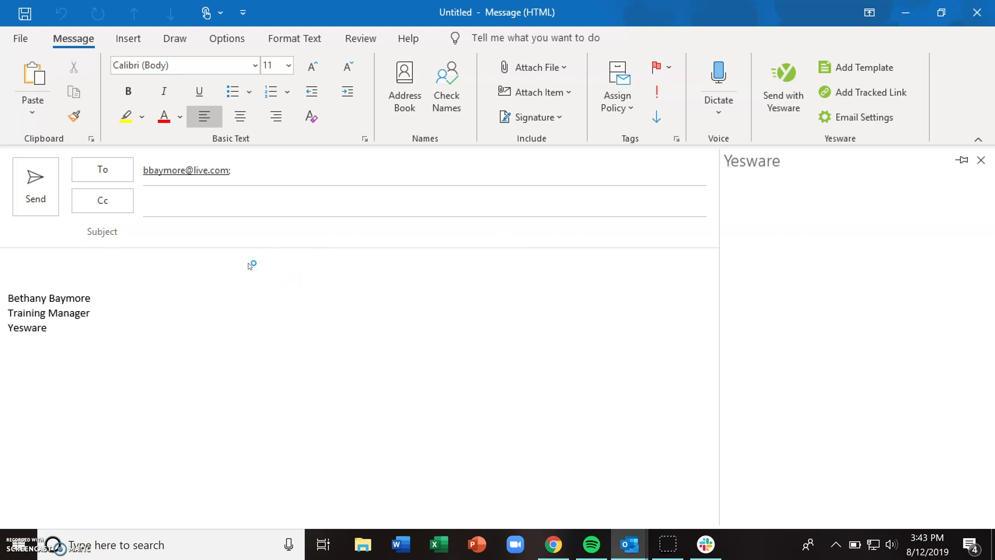
type("Check out our")
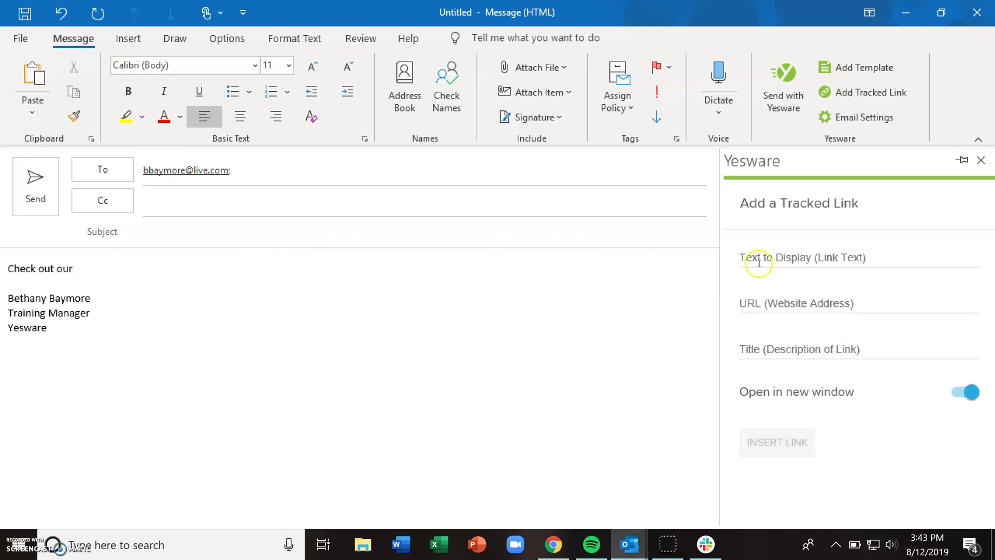
left_click(775, 259)
type("website")
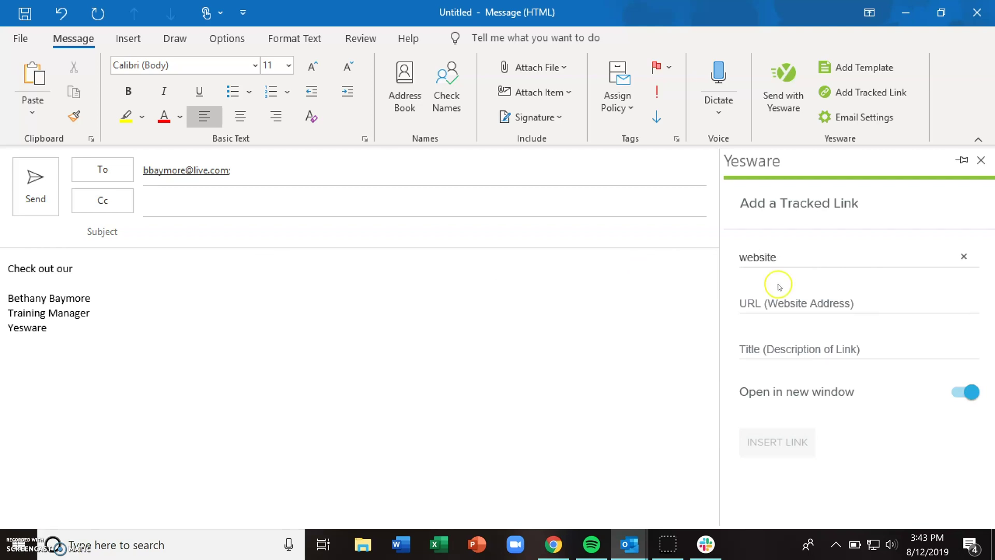
left_click(782, 304)
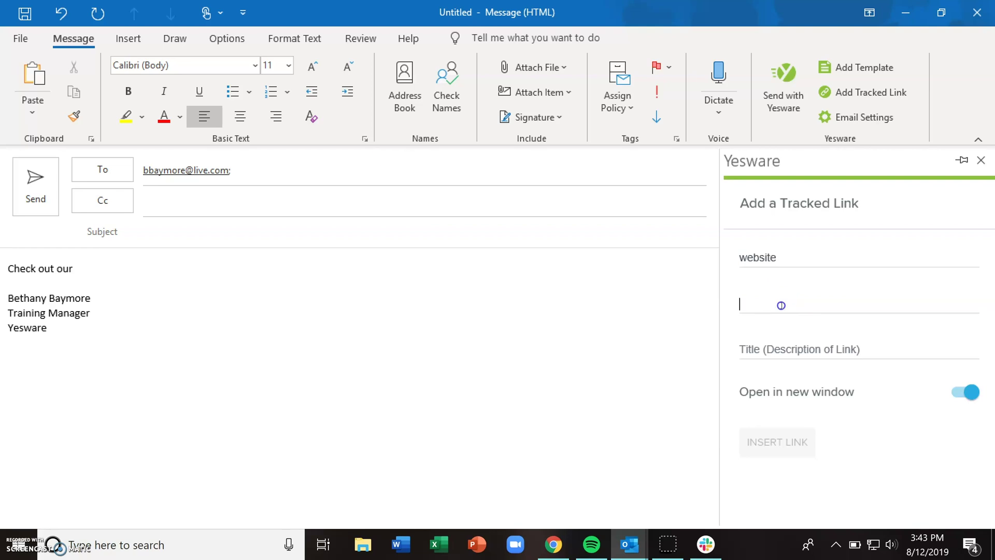
type("www.yesware.com")
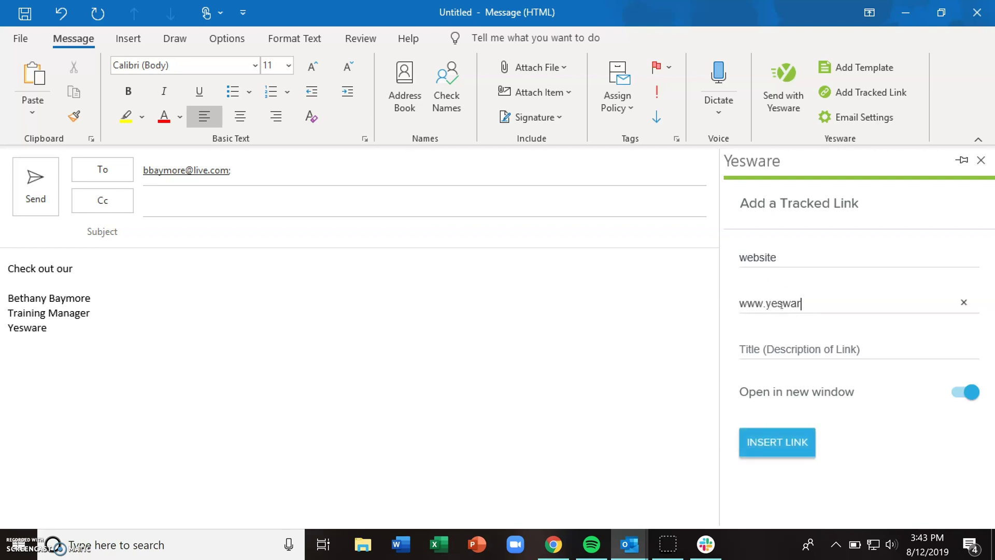
left_click(778, 349)
left_click(808, 350)
type("Yesware")
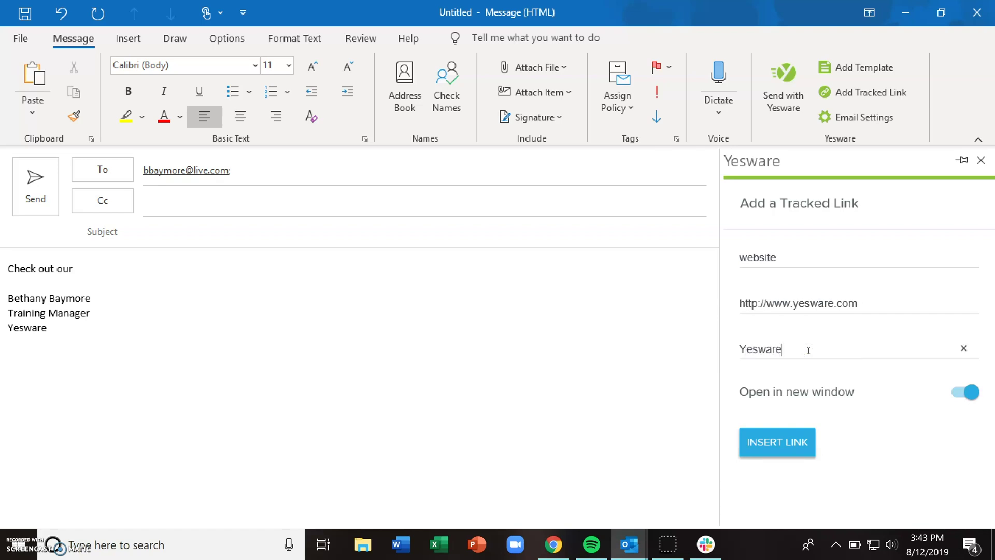
left_click(782, 445)
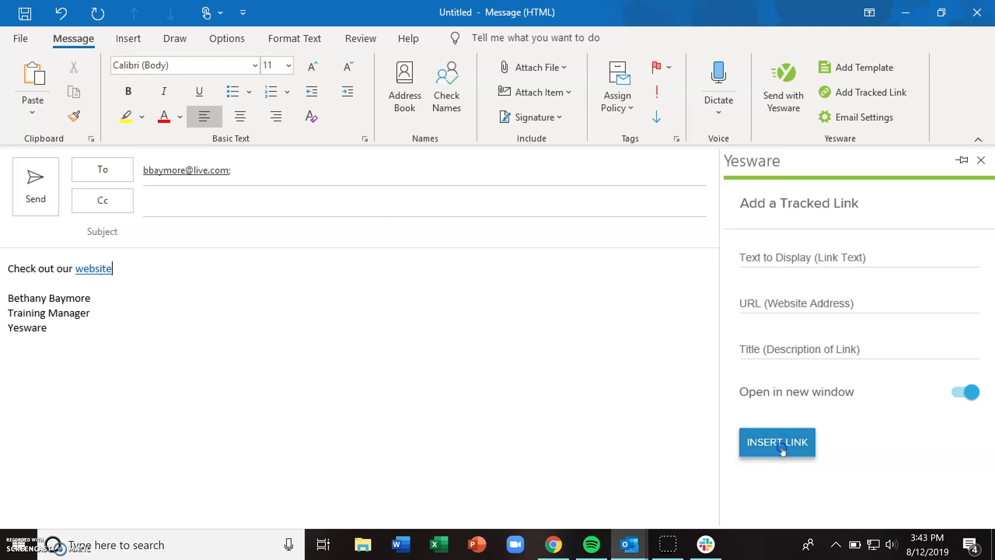
mouse_move(91, 270)
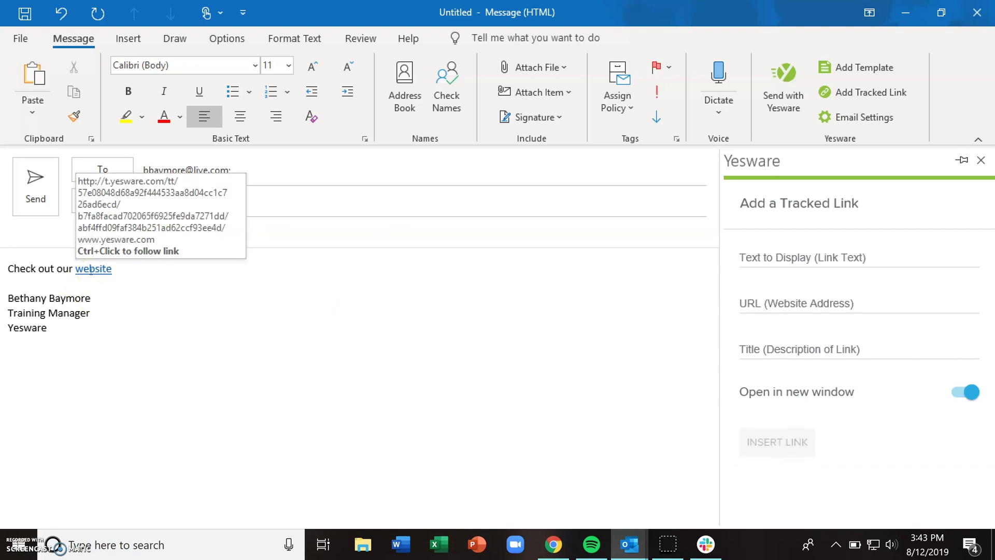
Send the message through SEND WITH YESWARE in the Email Settings pane.
left_click(127, 270)
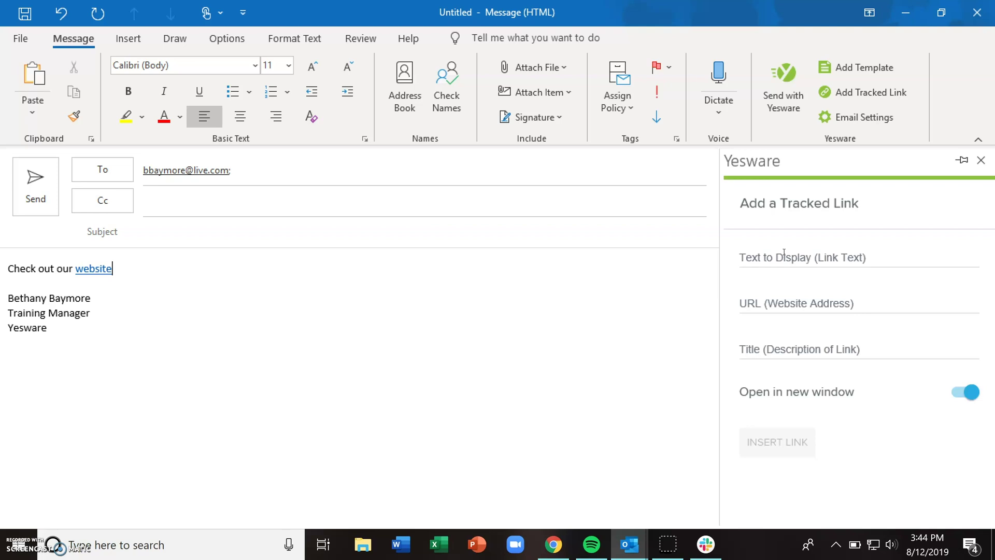
left_click(861, 117)
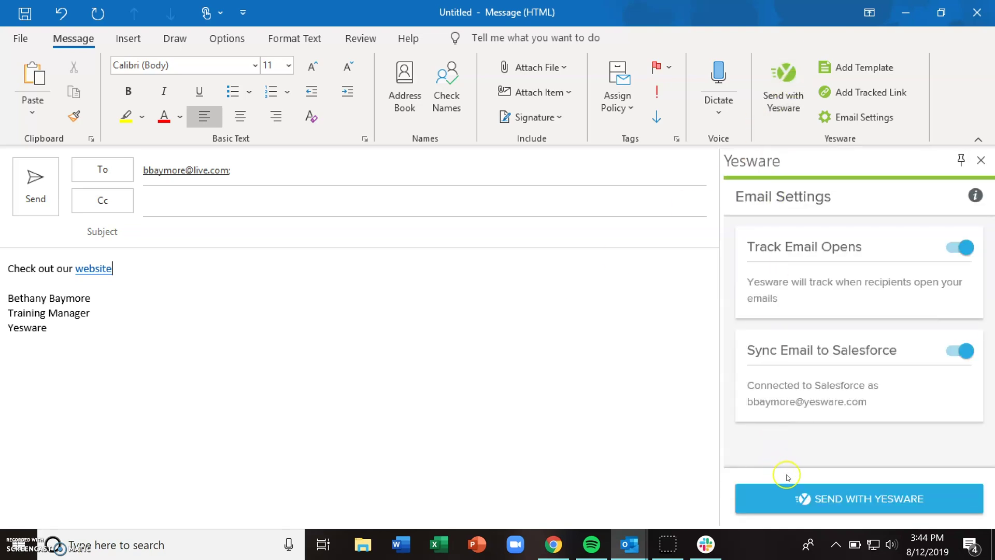
left_click(827, 497)
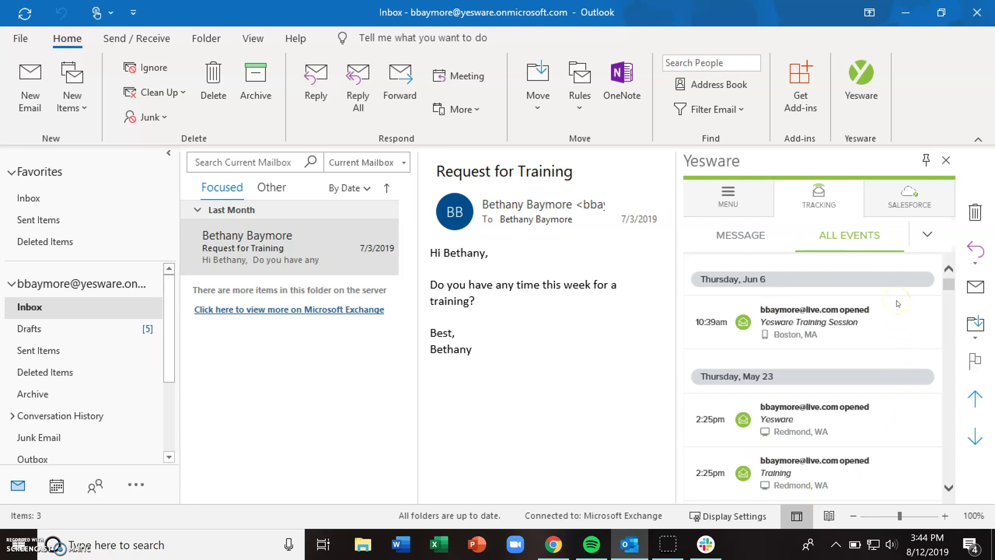
Scroll the All Events feed back past the 2:20pm link click to Wednesday, May 15.
left_click(948, 489)
left_click(948, 491)
left_click(948, 492)
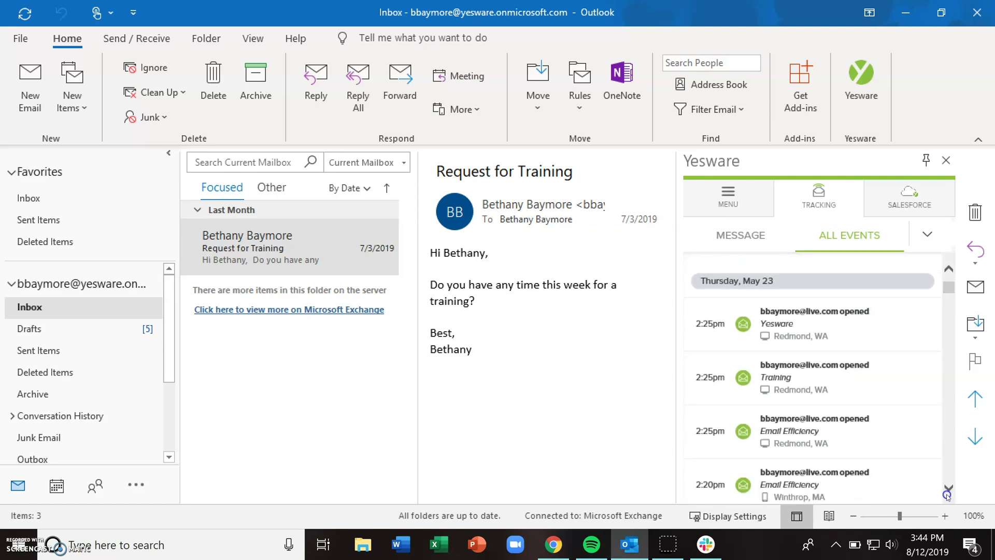
left_click(948, 492)
left_click(948, 491)
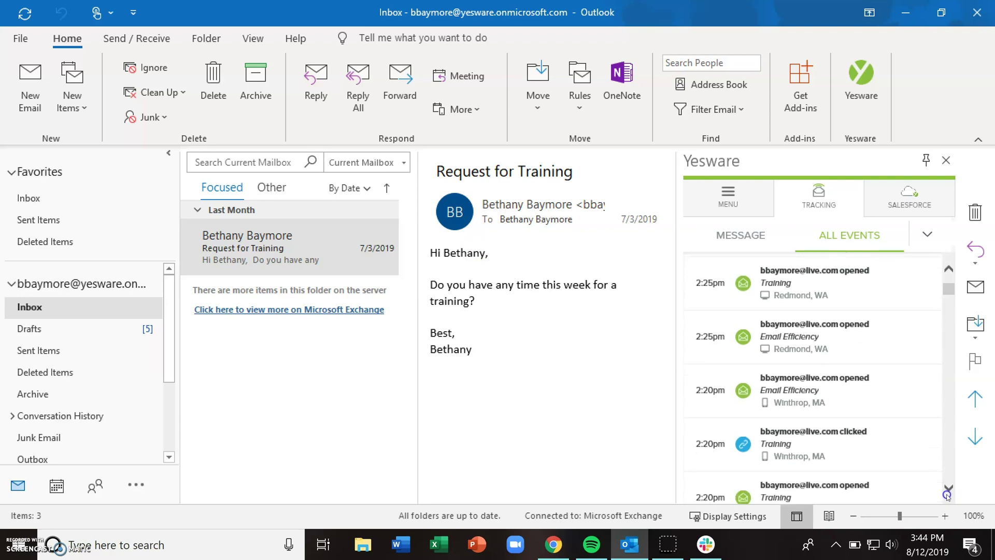
scroll(948, 492, "down", 1)
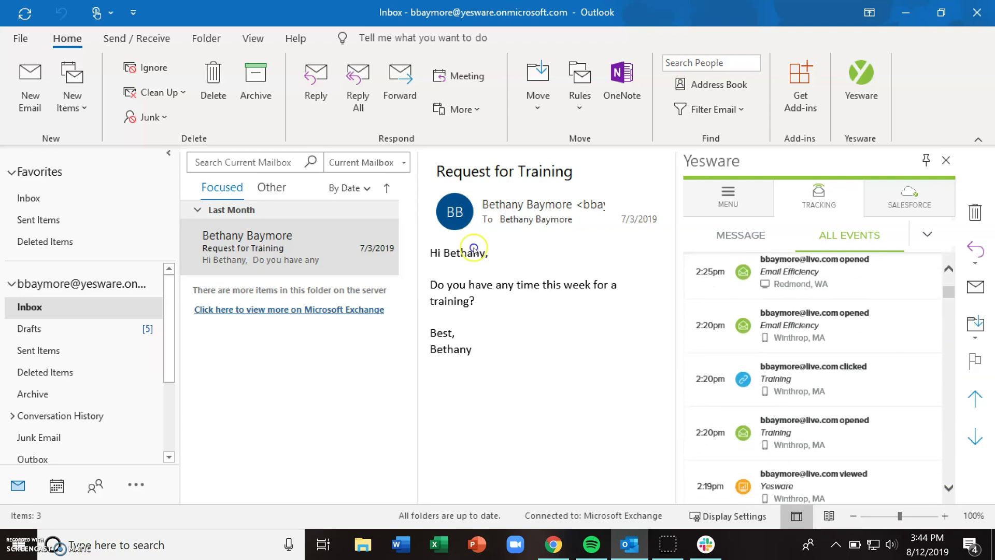
left_click(948, 489)
left_click(948, 489)
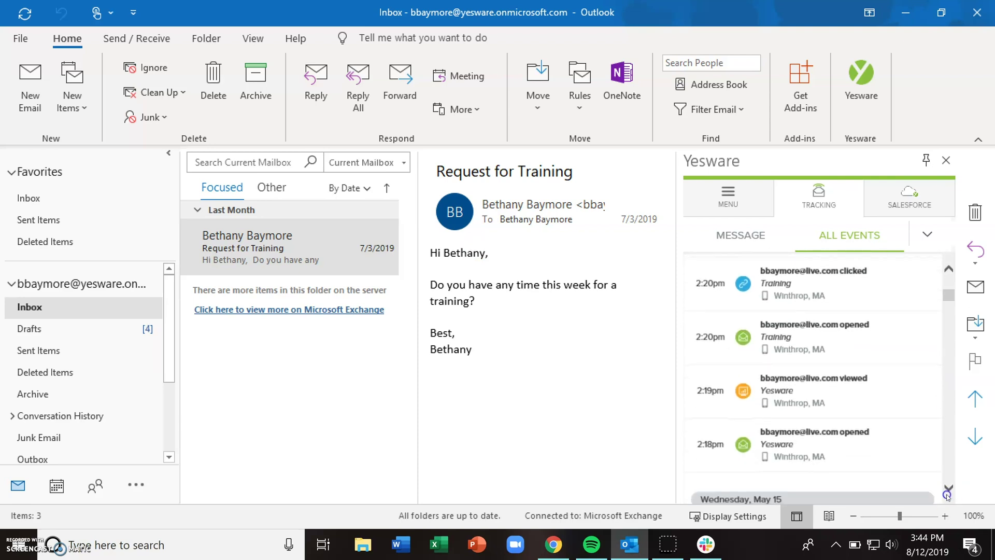
left_click(948, 490)
left_click(948, 493)
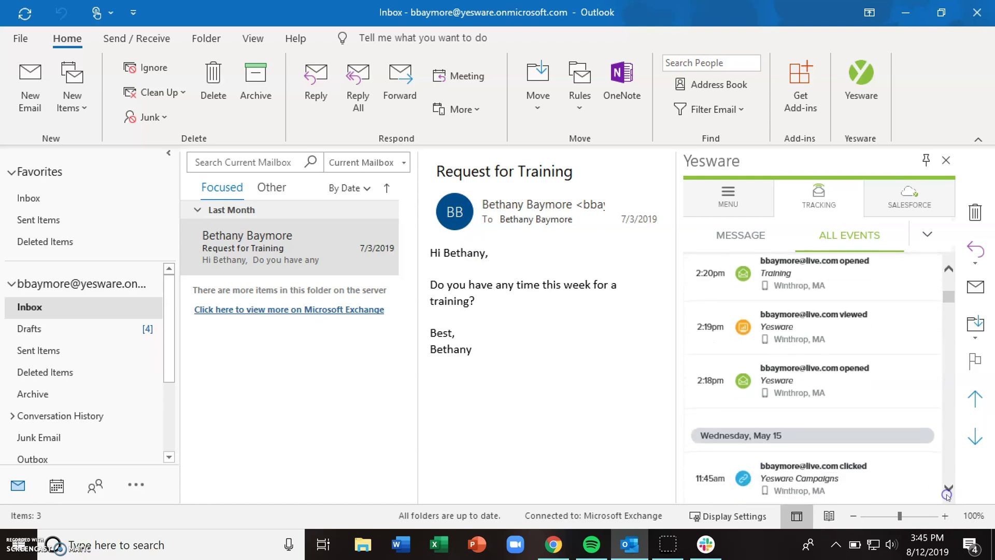
left_click(947, 492)
left_click(947, 492)
left_click(947, 492)
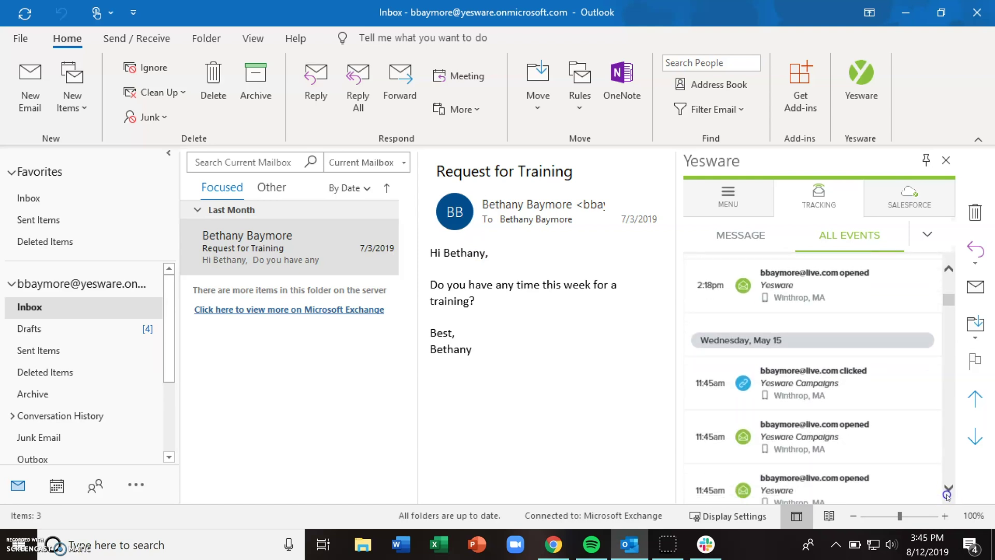
left_click(947, 493)
left_click(947, 493)
Continue to the oldest 11:38am events, then open the full feed in Chrome.
left_click(947, 493)
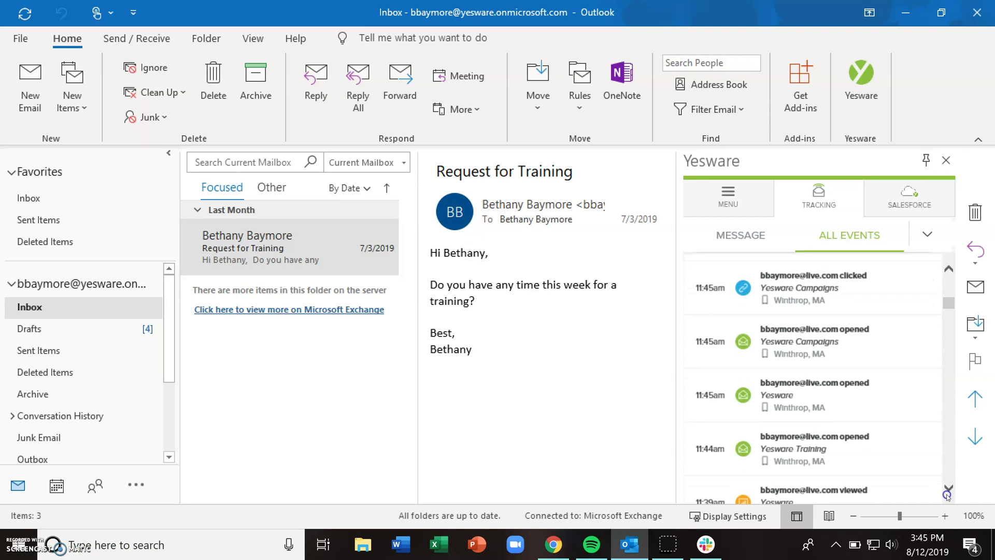
left_click(947, 492)
left_click(947, 493)
left_click(947, 493)
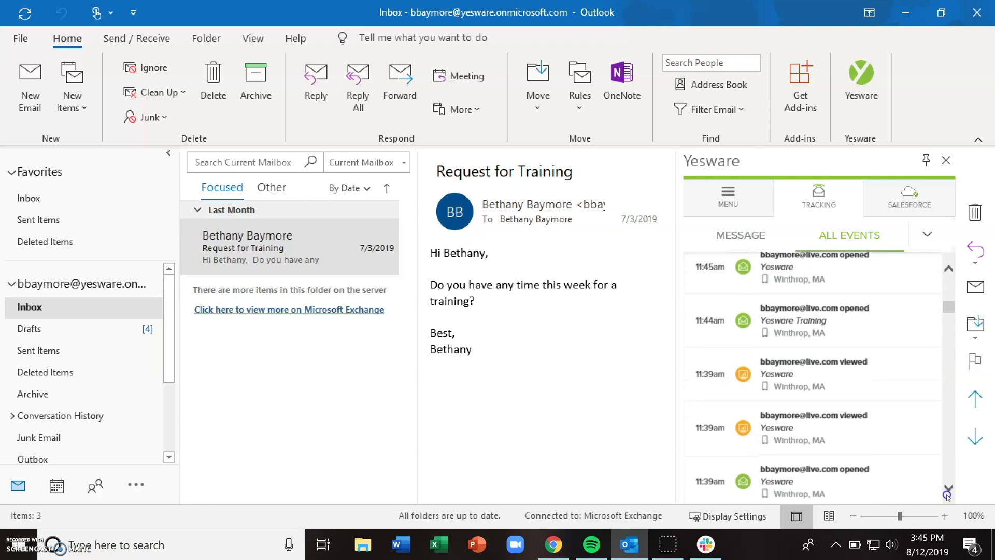
left_click(948, 492)
left_click(947, 493)
left_click(947, 493)
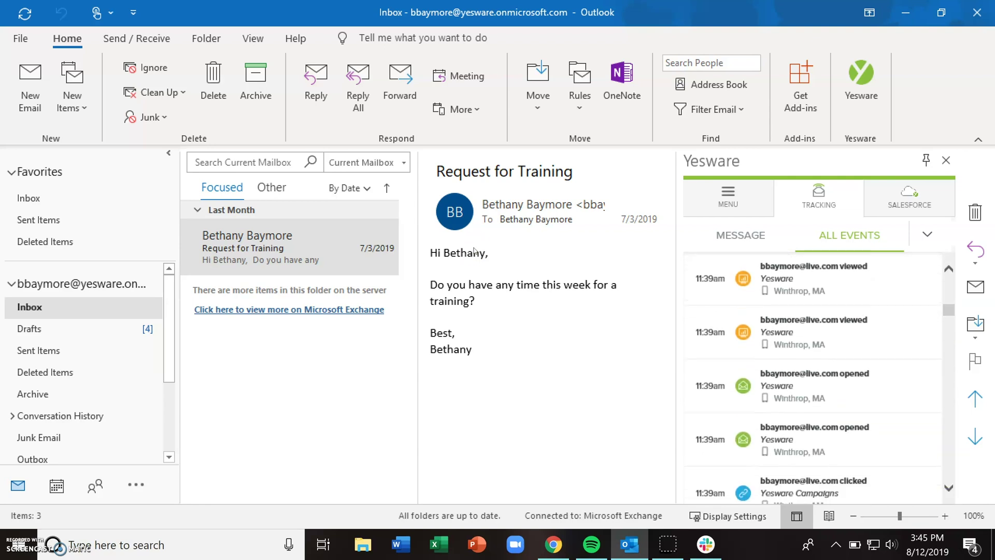
left_click(948, 492)
left_click(947, 492)
left_click(948, 492)
left_click(947, 492)
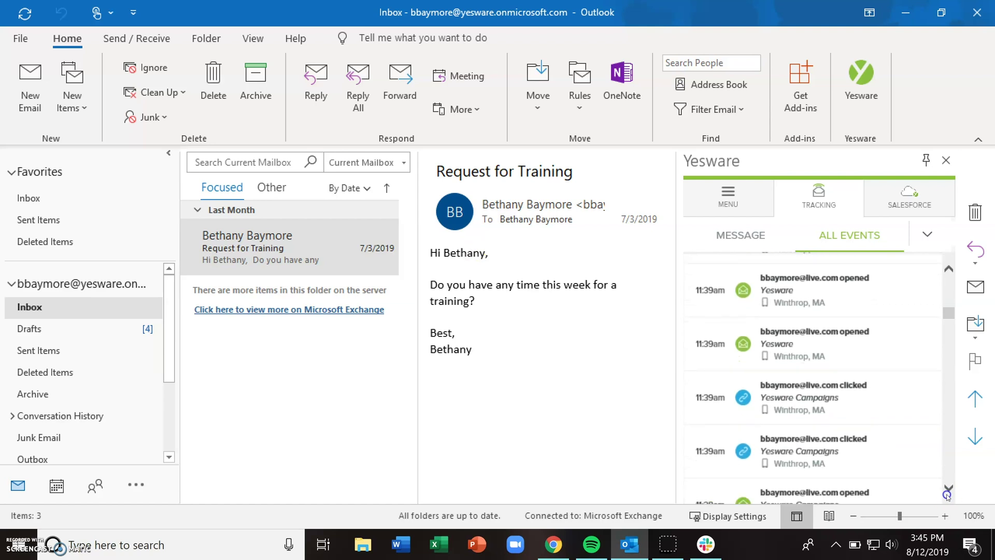
left_click(947, 493)
left_click(948, 492)
left_click(947, 492)
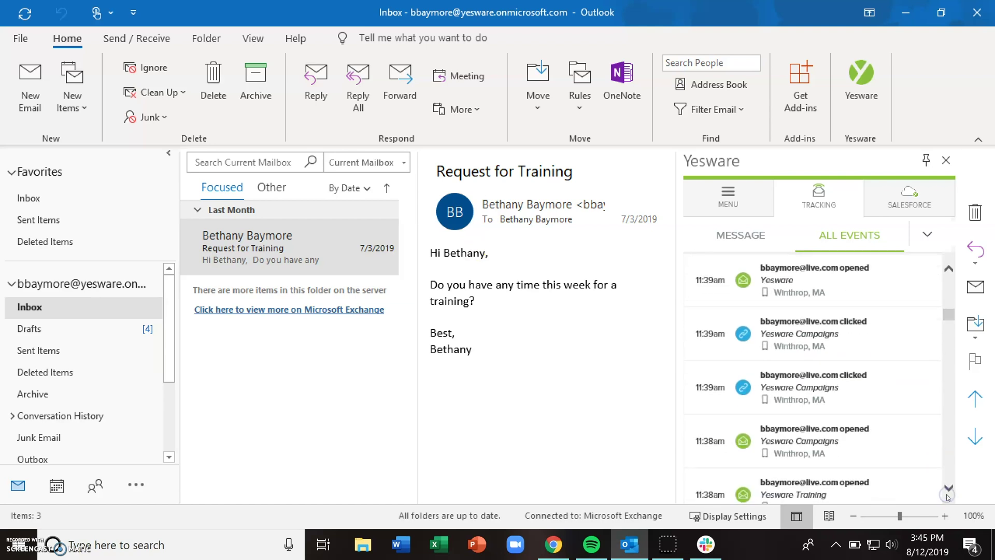
left_click(948, 492)
left_click(948, 329)
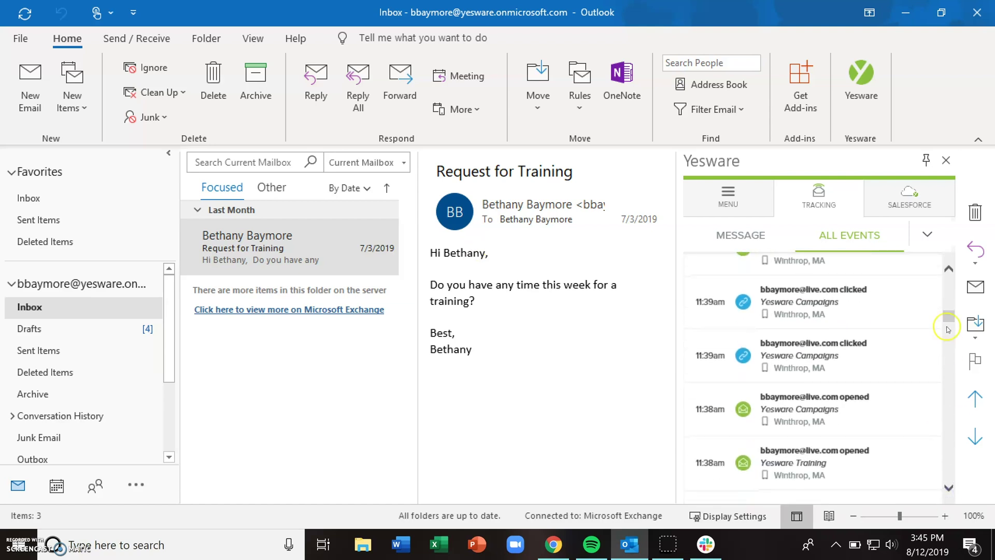
left_click(927, 236)
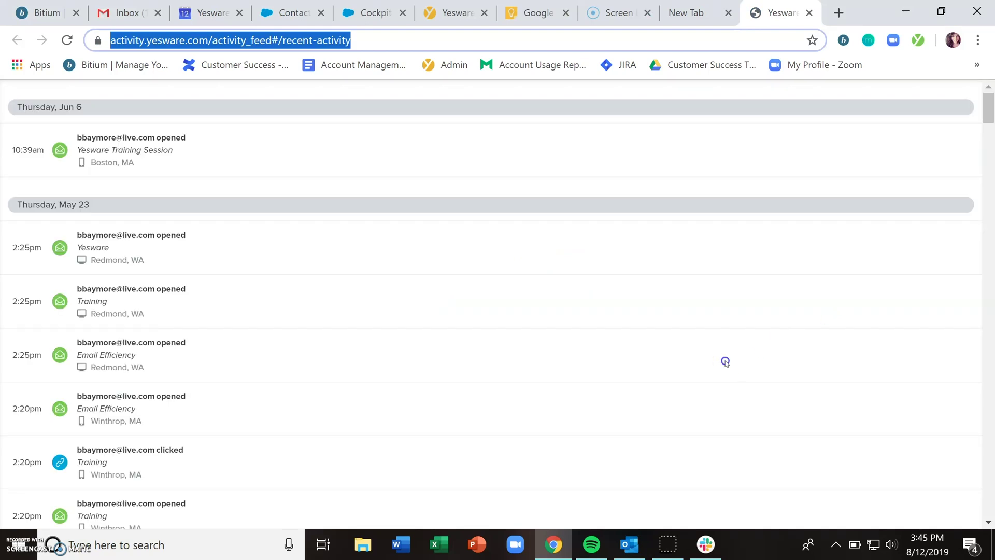
Return from the Chrome activity page to the Outlook inbox.
left_click(634, 544)
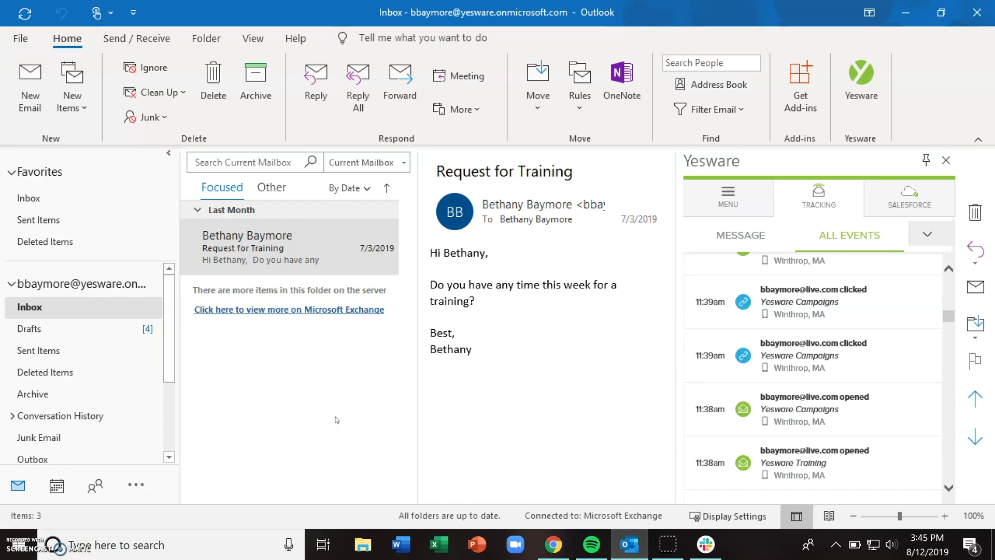
Open the May 15 'Yesware' email in Sent Items and show its per-message tracking.
left_click(88, 351)
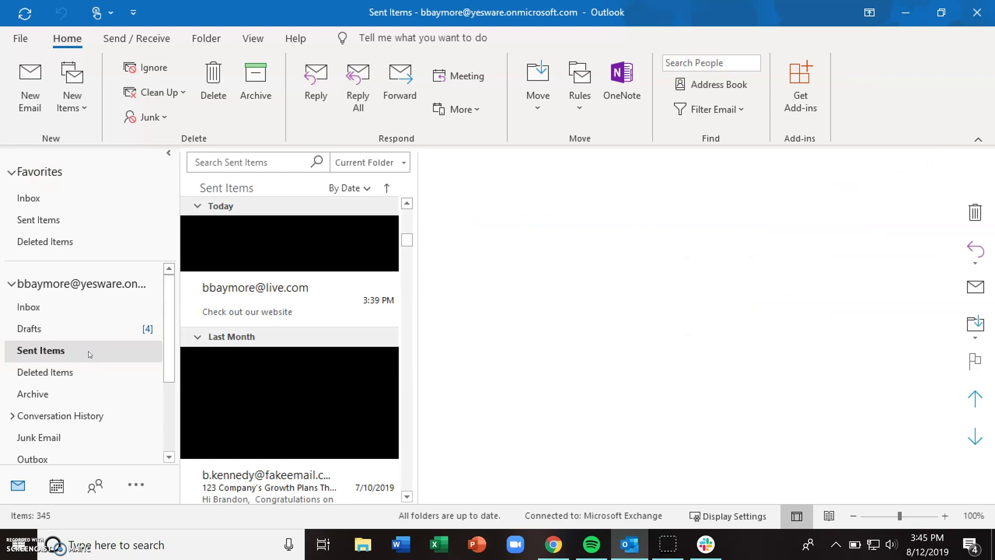
left_click(238, 227)
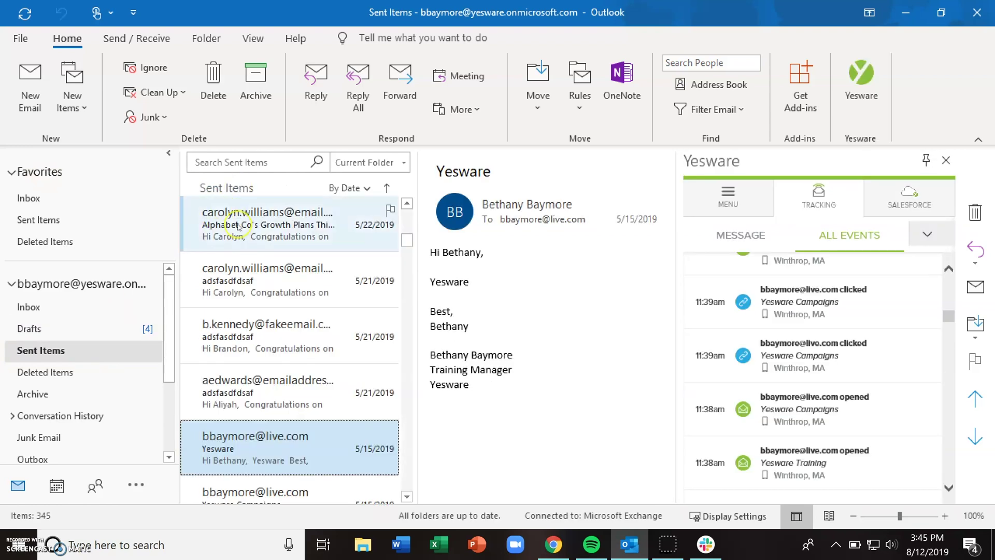
left_click(298, 447)
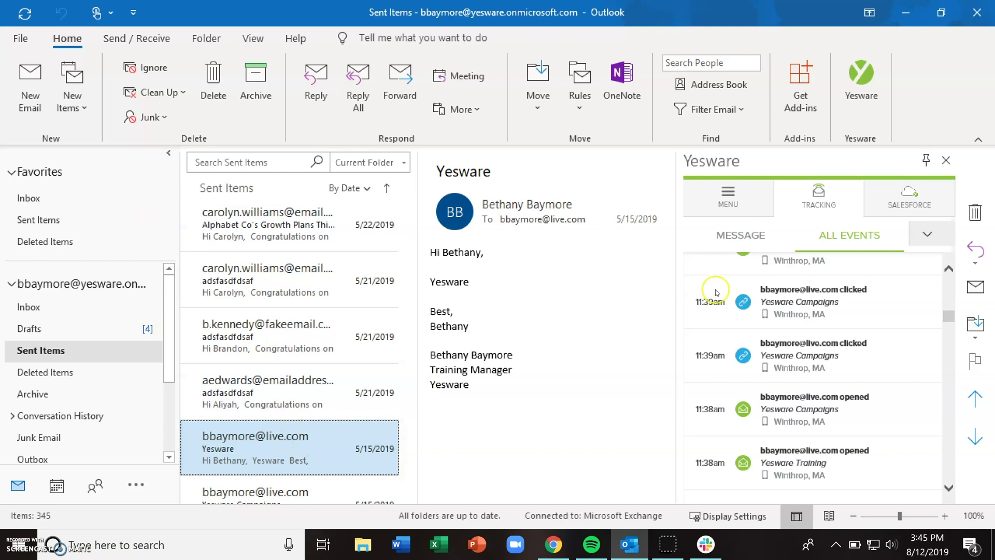
left_click(753, 236)
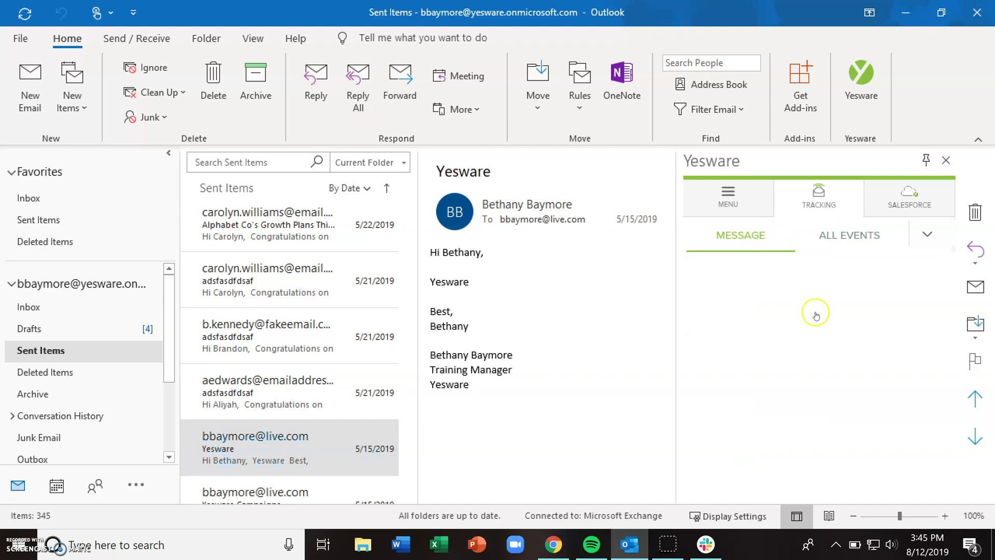